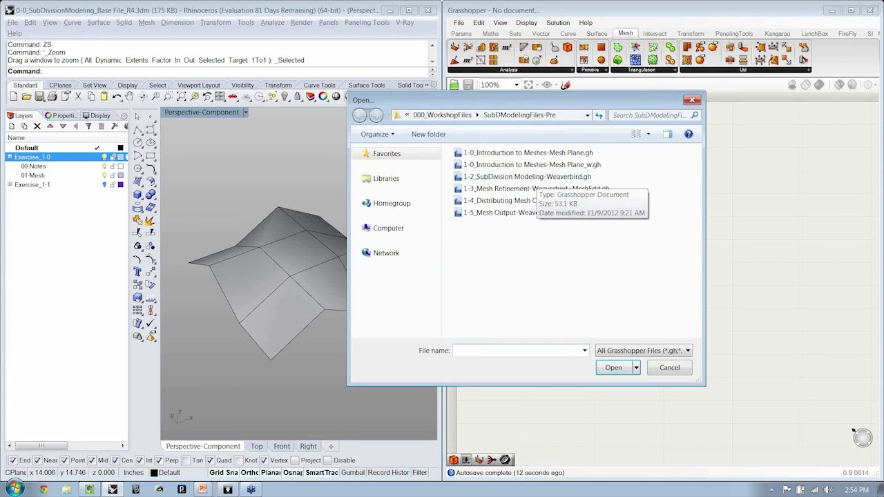
- Cancel opening a Grasshopper definition and save the current model in Rhino 4.0 file format
{"action": "left_click", "coordinate": [671, 368]}
{"action": "left_click", "coordinate": [314, 265]}
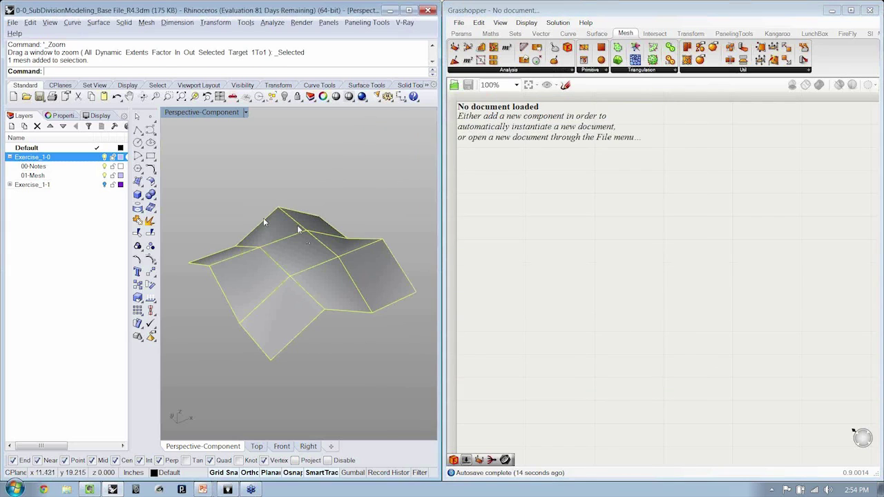
{"action": "type", "text": "Save"}
{"action": "key", "text": "Return"}
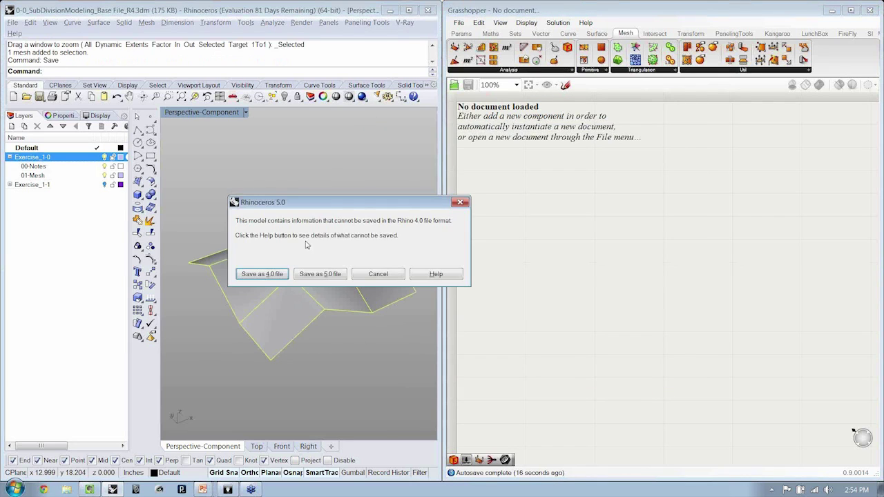
{"action": "left_click", "coordinate": [290, 275]}
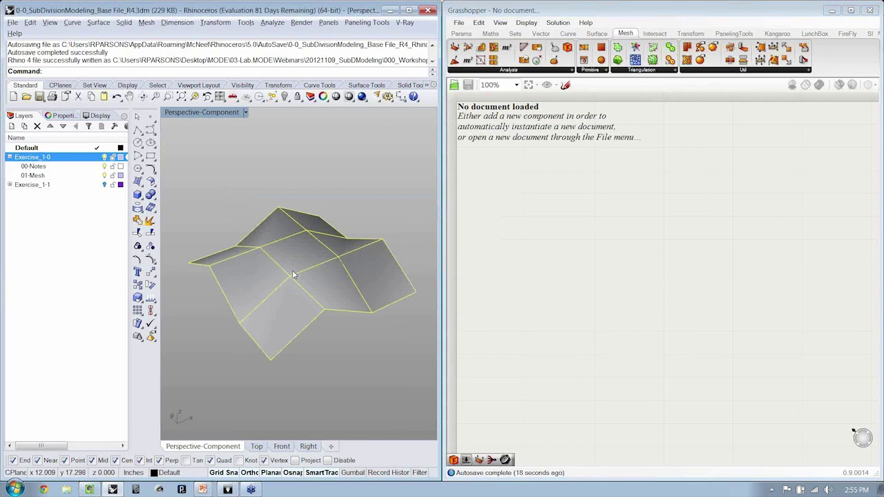
- Open the Rhino model 1-1_Mesh Component Design_R4.3dm from the SubDModelingFiles-Pre folder
{"action": "left_click", "coordinate": [27, 97]}
{"action": "left_click", "coordinate": [197, 165]}
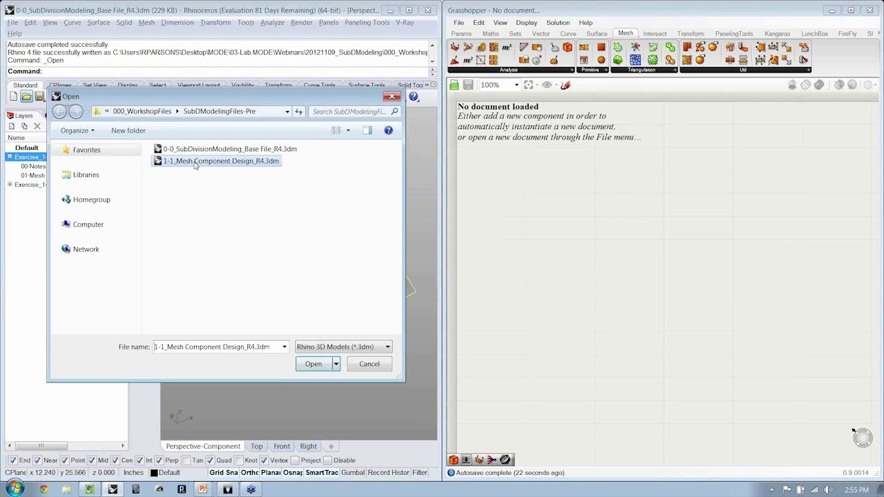
{"action": "left_click", "coordinate": [317, 364]}
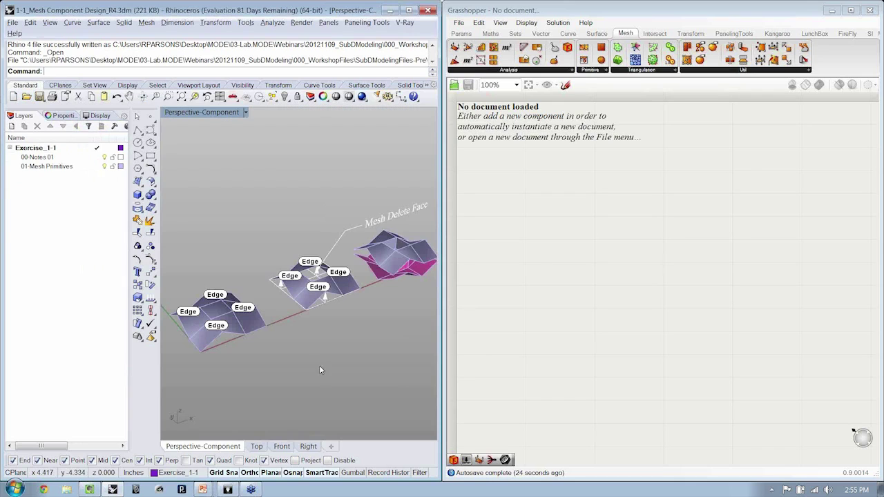
- Zoom to the first mesh primitive with ZS and close the docked Layers, Properties and Display container to enlarge the viewport
{"action": "left_click", "coordinate": [223, 314]}
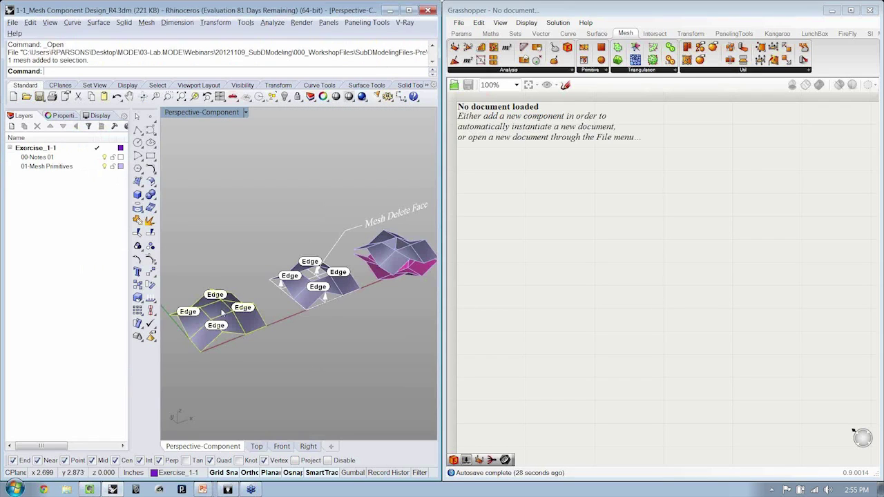
{"action": "type", "text": "ZS"}
{"action": "key", "text": "Return"}
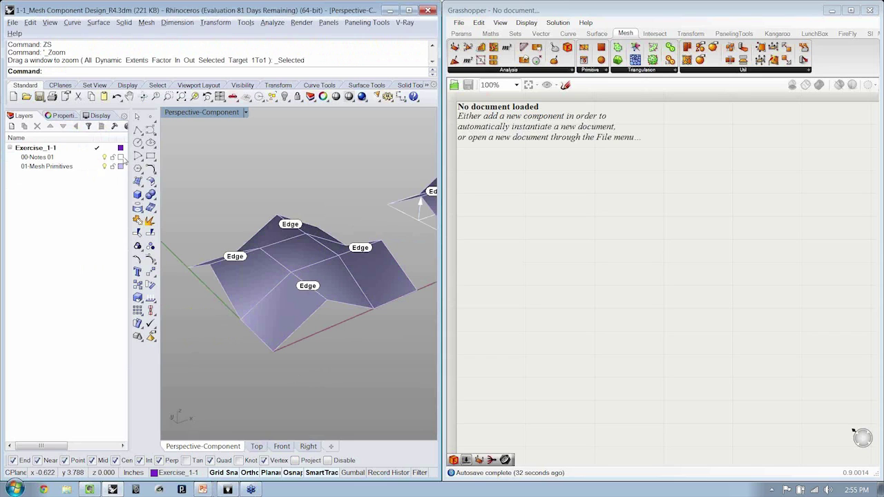
{"action": "left_click", "coordinate": [124, 115]}
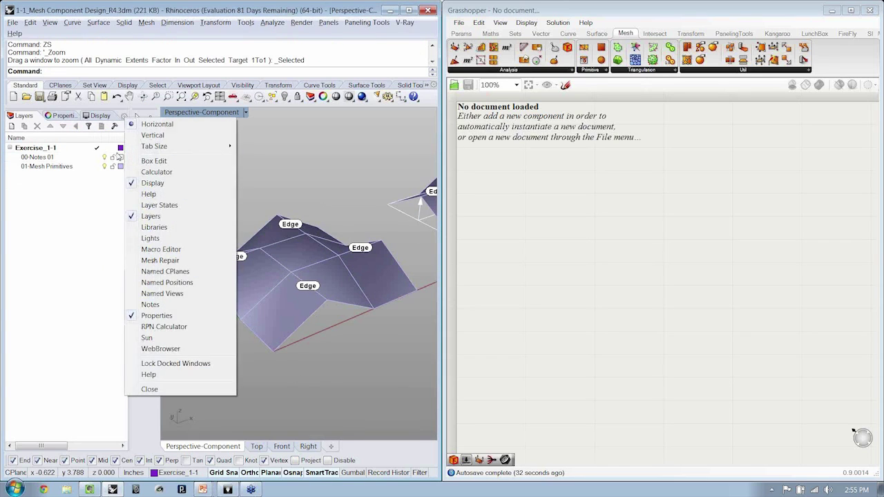
{"action": "left_click", "coordinate": [149, 389]}
{"action": "right_click_drag", "start_coordinate": [310, 314], "coordinate": [311, 350]}
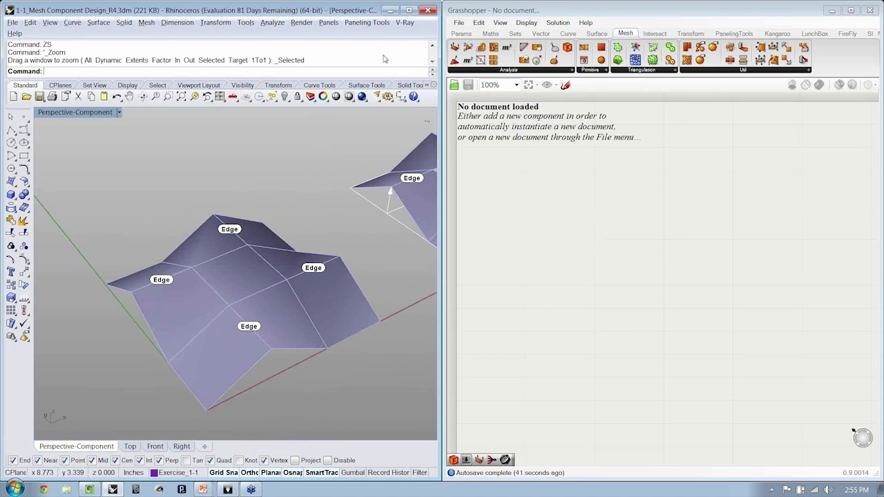
- Open the Grasshopper definition 1-2_SubDivision Modeling-Weaverbird.gh
{"action": "left_click", "coordinate": [459, 22]}
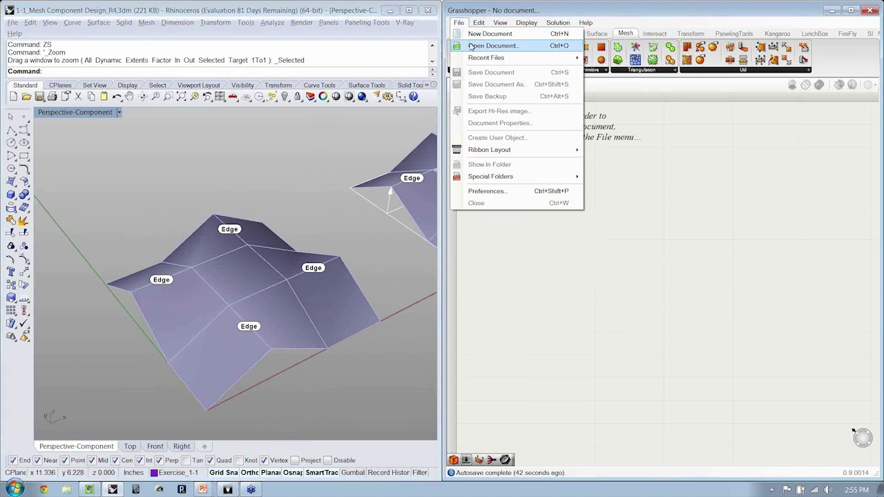
{"action": "left_click", "coordinate": [480, 48]}
{"action": "left_click", "coordinate": [623, 174]}
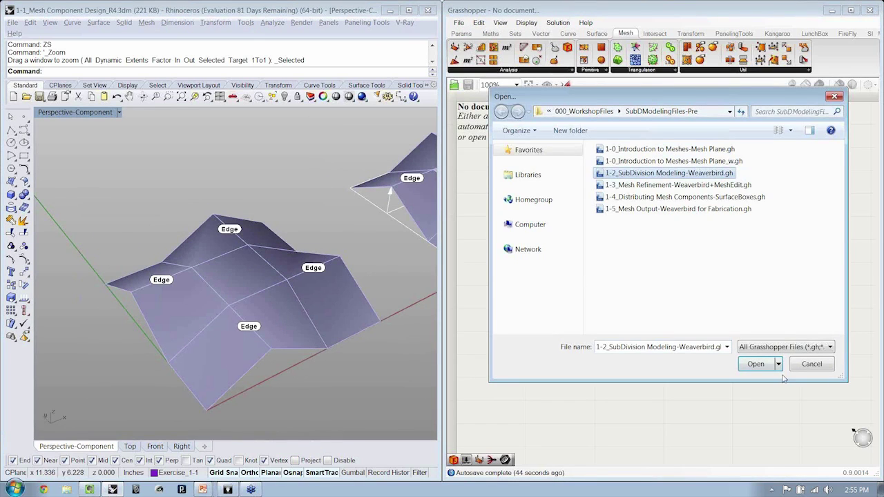
{"action": "left_click", "coordinate": [749, 366]}
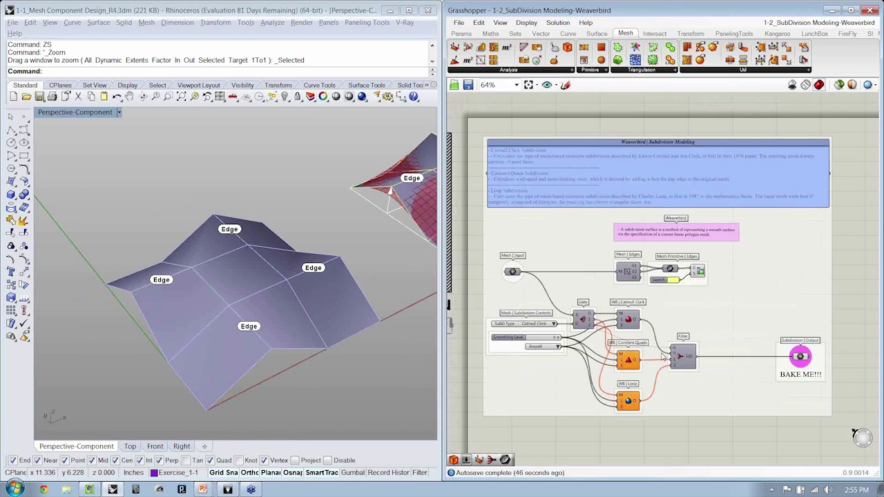
- Hide the original second mesh, the one overlapped by the red subdivision preview
{"action": "right_click_drag", "start_coordinate": [395, 295], "coordinate": [297, 263]}
{"action": "scroll", "coordinate": [297, 263], "scroll_direction": "down", "scroll_amount": 3}
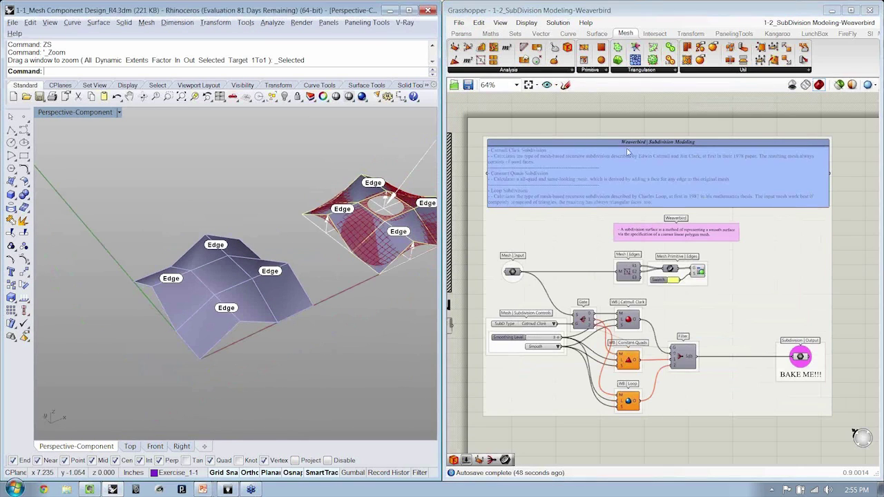
{"action": "right_click_drag", "start_coordinate": [297, 263], "coordinate": [337, 228]}
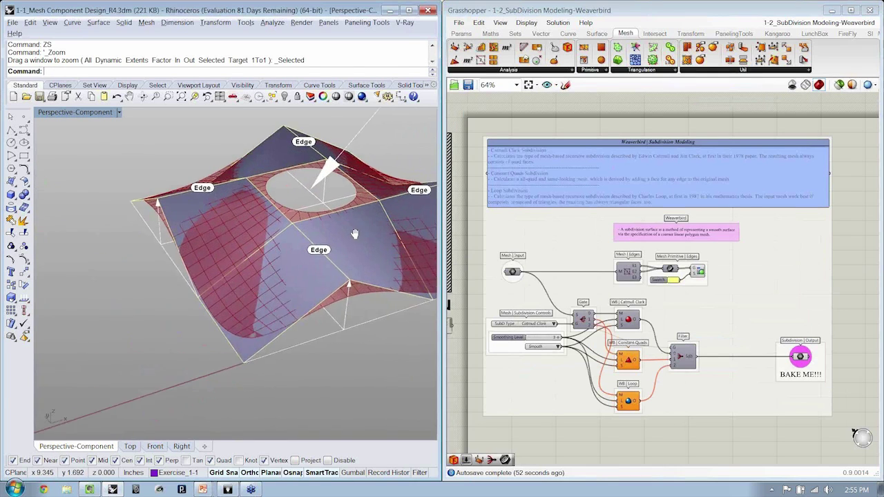
{"action": "left_click", "coordinate": [290, 238]}
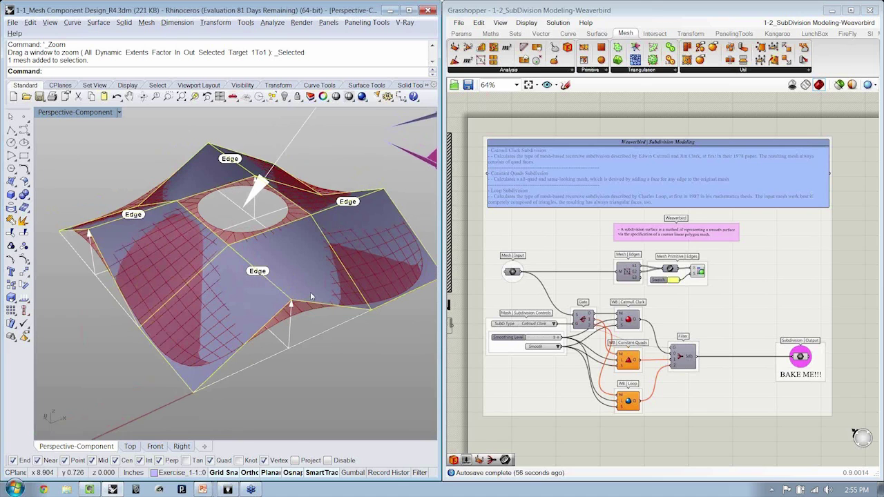
{"action": "key", "text": "ctrl+h"}
{"action": "right_click_drag", "start_coordinate": [310, 296], "coordinate": [277, 309]}
- Highlight the Subdivision Output mesh component to inspect its preview on the model, and deselect it
{"action": "scroll", "coordinate": [827, 349], "scroll_direction": "up", "scroll_amount": 5}
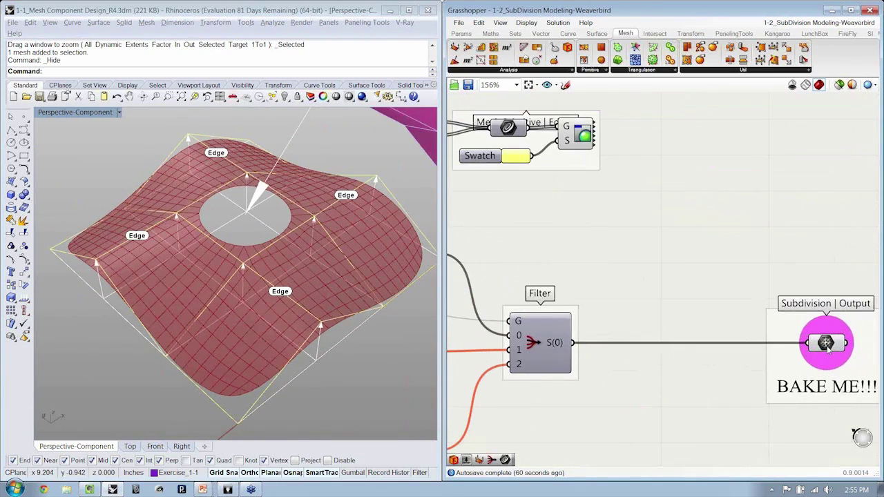
{"action": "left_click", "coordinate": [826, 344]}
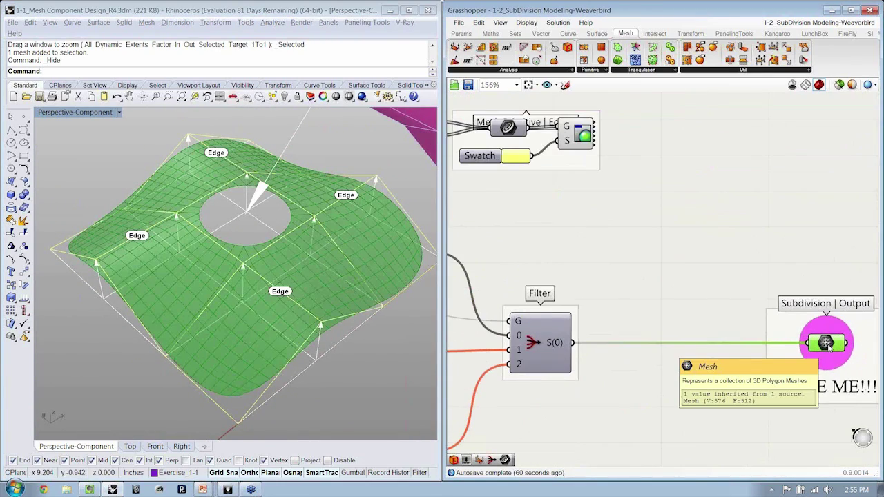
{"action": "scroll", "coordinate": [826, 346], "scroll_direction": "down", "scroll_amount": 4}
{"action": "left_click", "coordinate": [653, 392]}
{"action": "right_click_drag", "start_coordinate": [653, 393], "coordinate": [734, 394]}
{"action": "scroll", "coordinate": [734, 394], "scroll_direction": "down", "scroll_amount": 2}
{"action": "right_click_drag", "start_coordinate": [350, 346], "coordinate": [332, 343]}
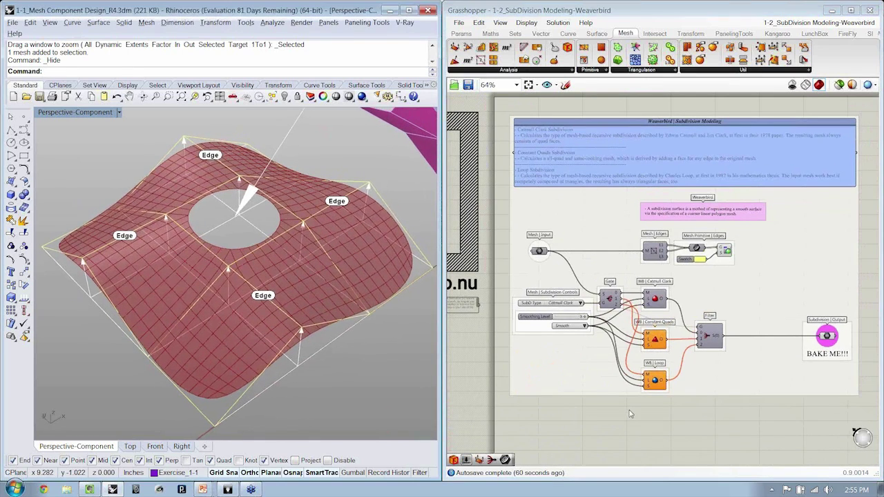
- Examine the Mesh Subdivision Controls and the choices offered for SubD Type
{"action": "key", "text": "alt+Tab"}
{"action": "right_click_drag", "start_coordinate": [643, 323], "coordinate": [659, 317]}
{"action": "scroll", "coordinate": [568, 304], "scroll_direction": "up", "scroll_amount": 7}
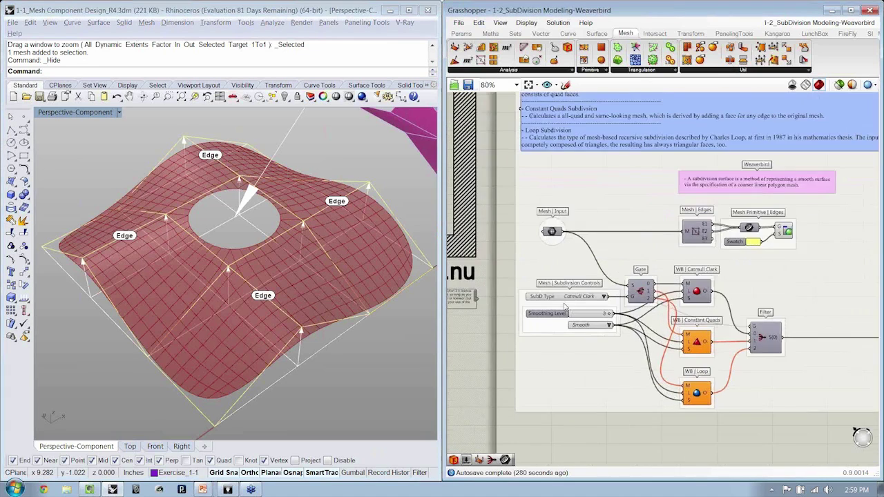
{"action": "right_click_drag", "start_coordinate": [565, 305], "coordinate": [639, 262]}
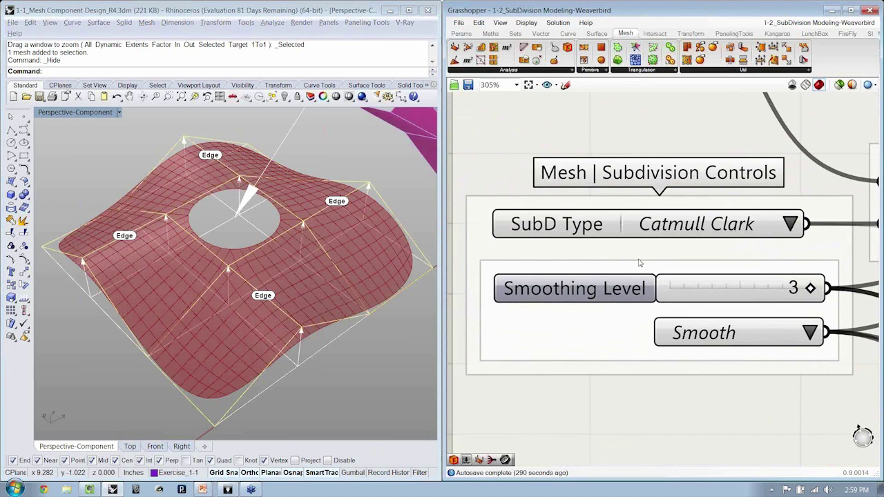
{"action": "left_click", "coordinate": [788, 223]}
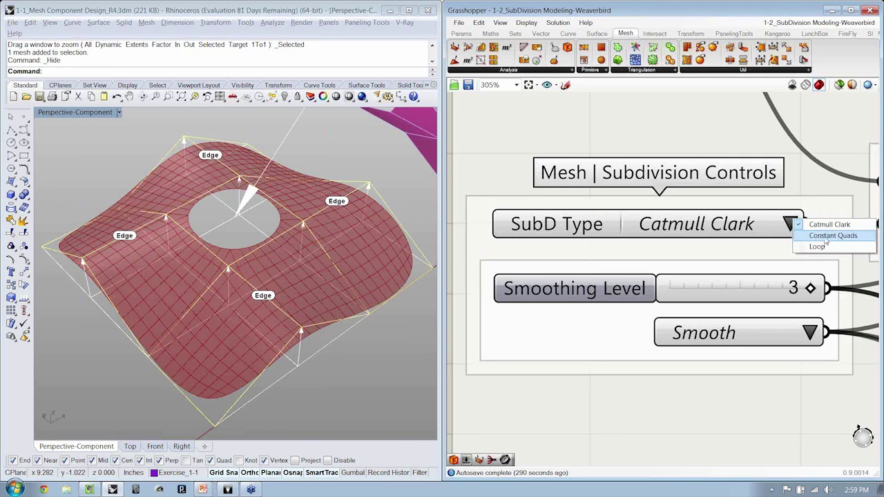
- Follow the definition through the Filter component and highlight the Subdivision Output mesh again, clearing the selection at the end
{"action": "right_click_drag", "start_coordinate": [820, 295], "coordinate": [636, 293]}
{"action": "scroll", "coordinate": [817, 295], "scroll_direction": "down", "scroll_amount": 5}
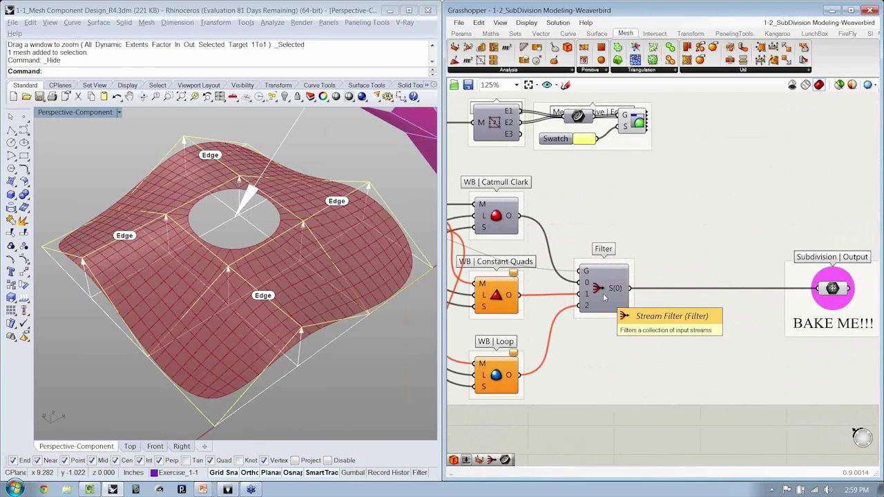
{"action": "left_click", "coordinate": [839, 293]}
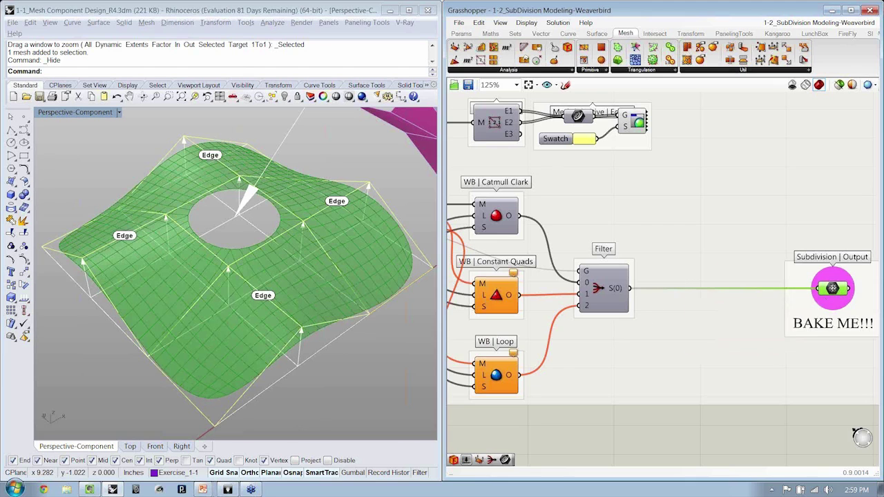
{"action": "right_click_drag", "start_coordinate": [648, 318], "coordinate": [765, 294]}
{"action": "left_click", "coordinate": [734, 339]}
- Set the SubD Type to Constant Quads and inspect the resulting mesh faces near the central opening
{"action": "scroll", "coordinate": [646, 199], "scroll_direction": "up", "scroll_amount": 3}
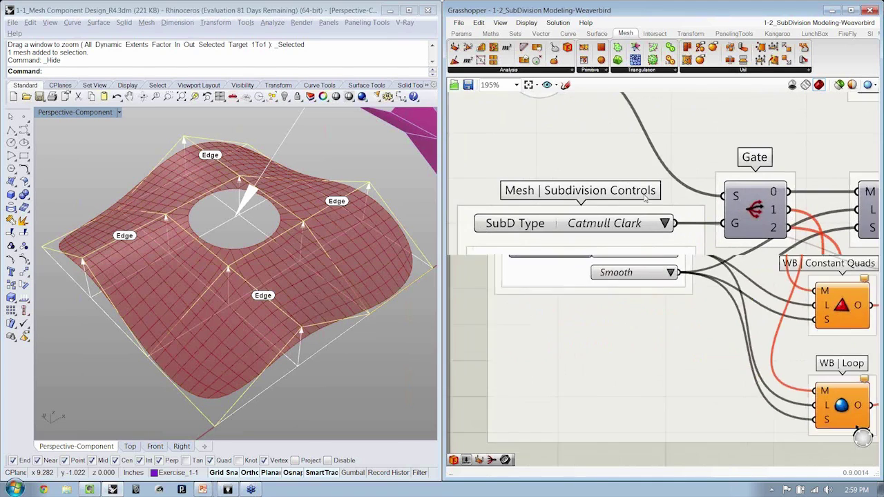
{"action": "right_click_drag", "start_coordinate": [524, 230], "coordinate": [579, 241]}
{"action": "left_click", "coordinate": [723, 240]}
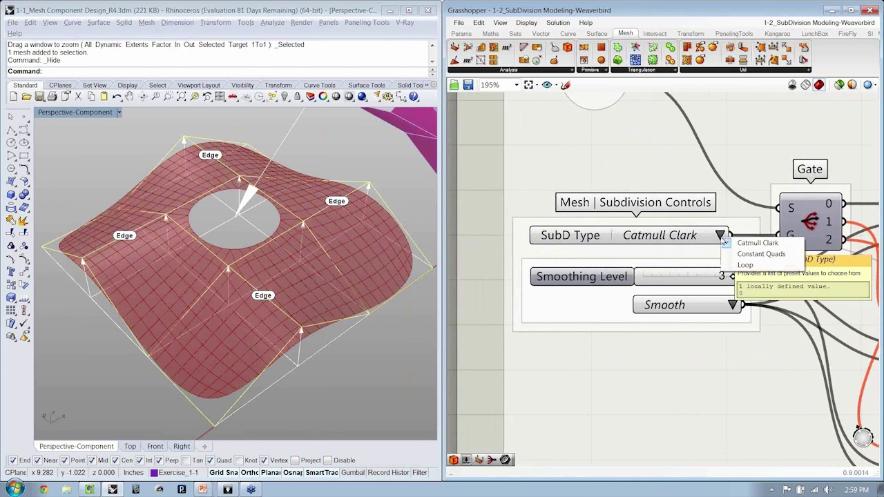
{"action": "left_click", "coordinate": [771, 254]}
{"action": "right_click_drag", "start_coordinate": [201, 243], "coordinate": [182, 327]}
{"action": "scroll", "coordinate": [138, 244], "scroll_direction": "up", "scroll_amount": 3}
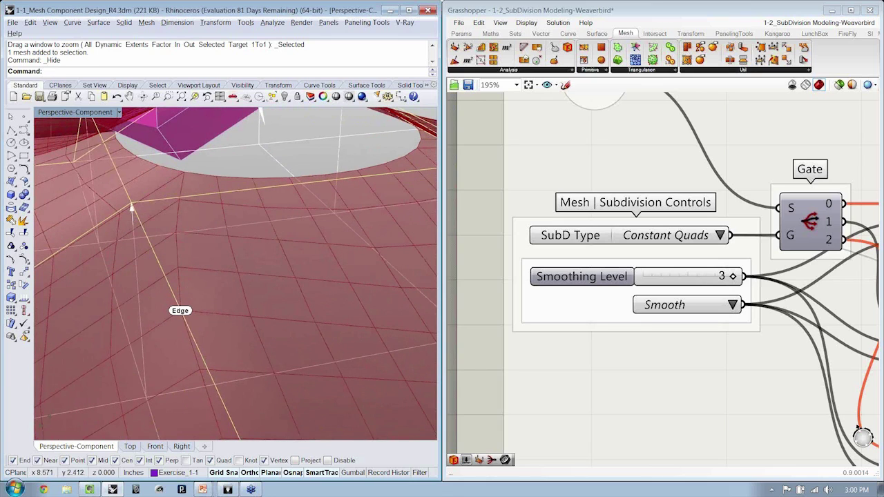
- Switch the SubD Type to Catmull Clark and on to Loop to compare the mesh faces around the opening
{"action": "left_click", "coordinate": [720, 236]}
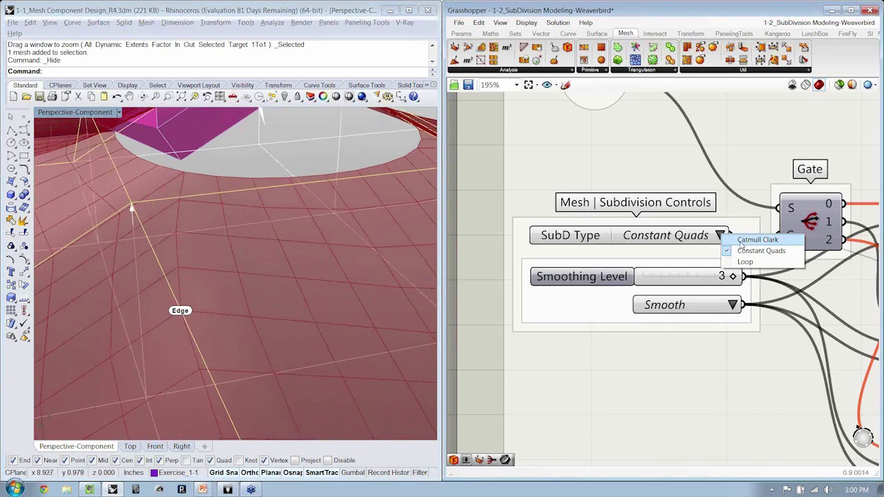
{"action": "left_click", "coordinate": [750, 241]}
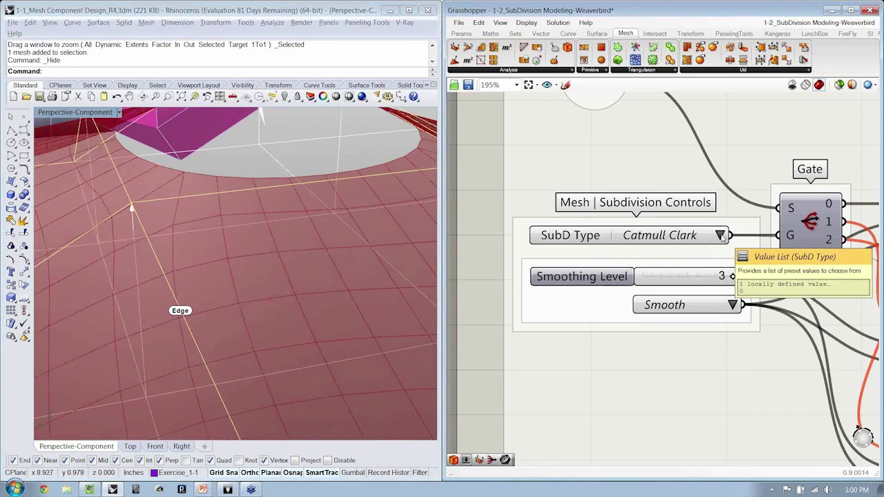
{"action": "left_click", "coordinate": [721, 236]}
{"action": "left_click", "coordinate": [744, 261]}
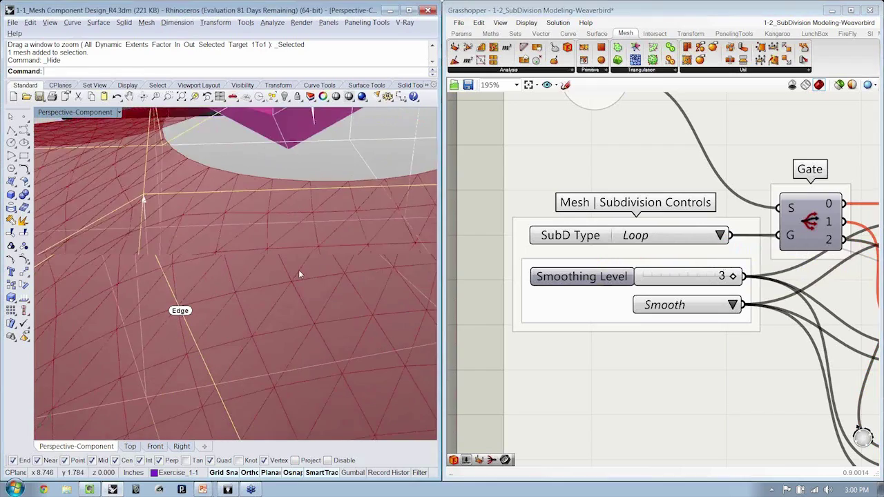
{"action": "right_click_drag", "start_coordinate": [299, 274], "coordinate": [211, 318]}
{"action": "scroll", "coordinate": [290, 349], "scroll_direction": "up", "scroll_amount": 3}
- Return the SubD Type to Catmull Clark and view the whole subdivided mesh
{"action": "left_click", "coordinate": [721, 236]}
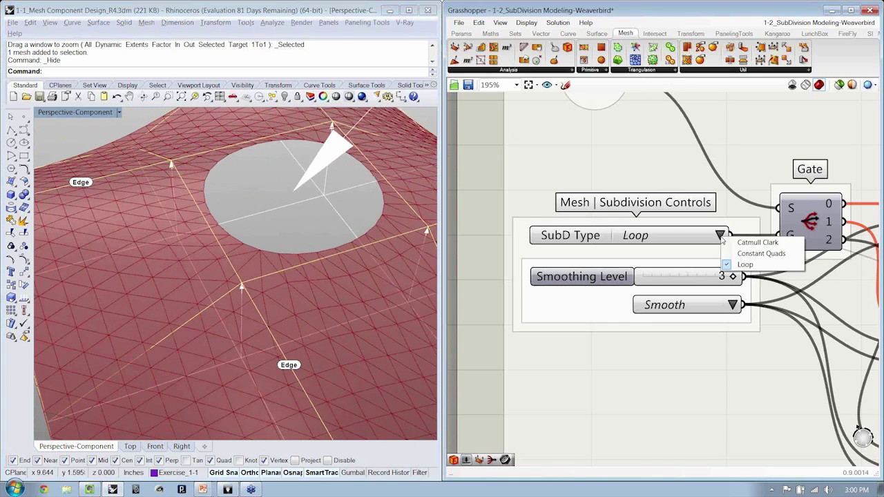
{"action": "left_click", "coordinate": [740, 242]}
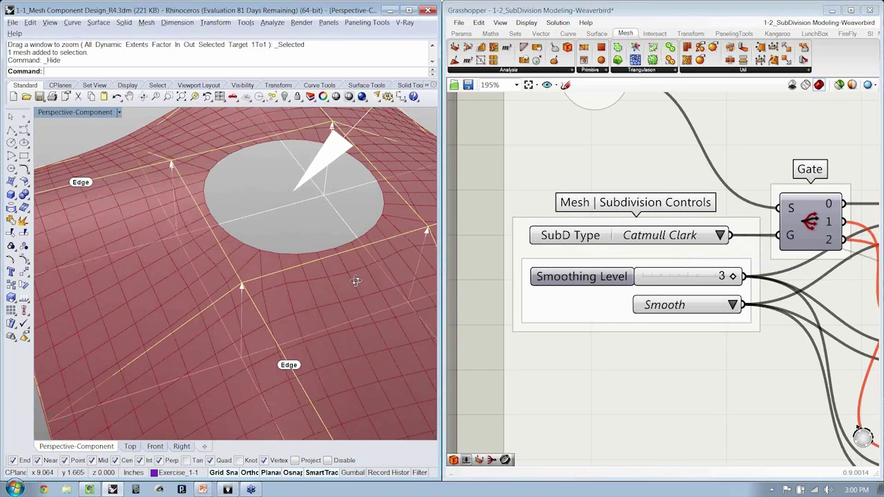
{"action": "scroll", "coordinate": [355, 280], "scroll_direction": "down", "scroll_amount": 5}
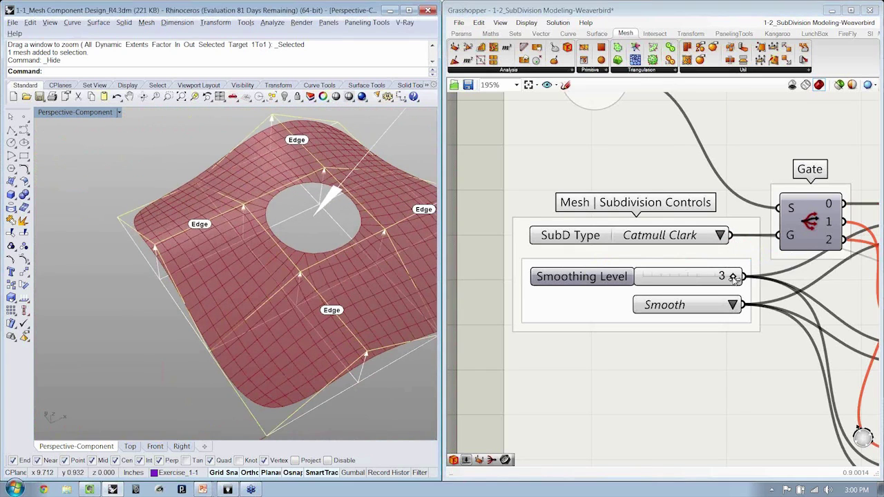
- Lower the Smoothing Level to 2, inspect the coarser mesh, and reduce the level further to 1
{"action": "left_click_drag", "start_coordinate": [734, 277], "coordinate": [686, 276]}
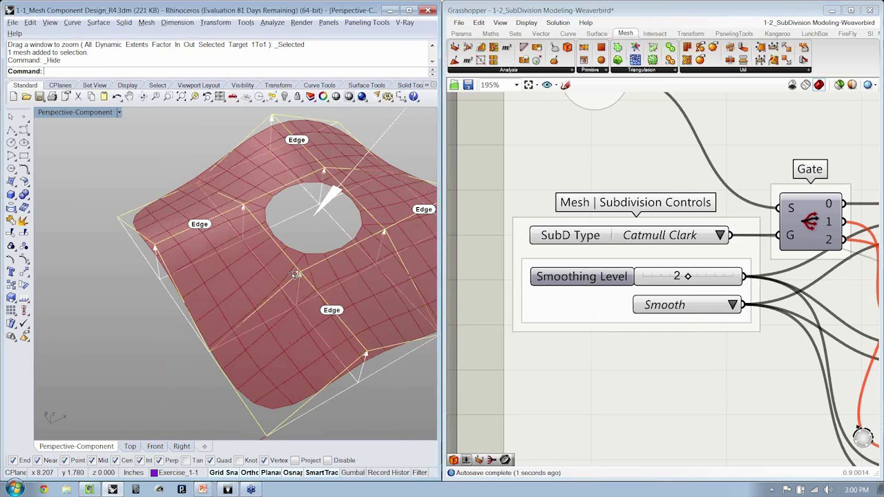
{"action": "right_click_drag", "start_coordinate": [295, 274], "coordinate": [332, 273]}
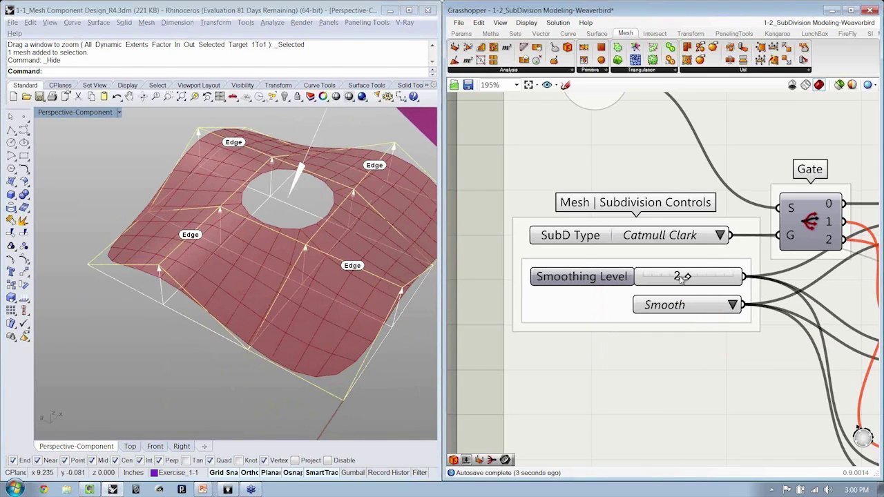
{"action": "left_click_drag", "start_coordinate": [680, 278], "coordinate": [656, 276]}
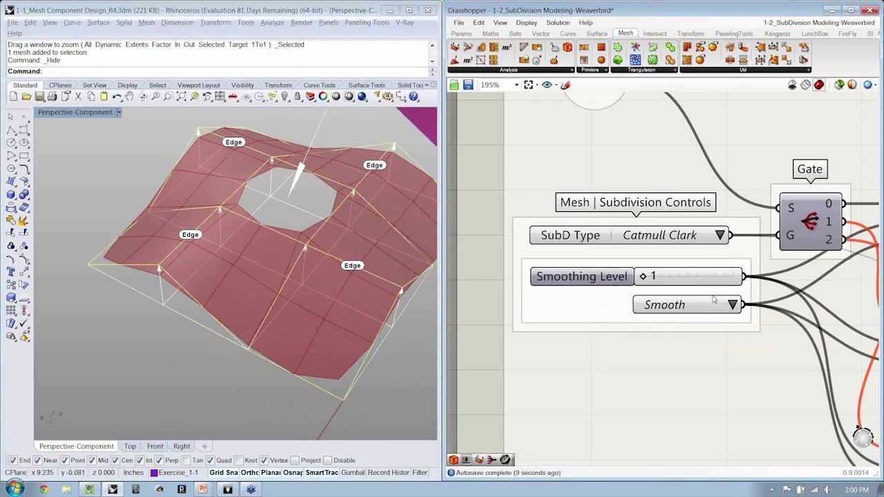
- Raise the Smoothing Level to 3 and view the finer Catmull Clark mesh up close
{"action": "left_click_drag", "start_coordinate": [646, 277], "coordinate": [731, 277]}
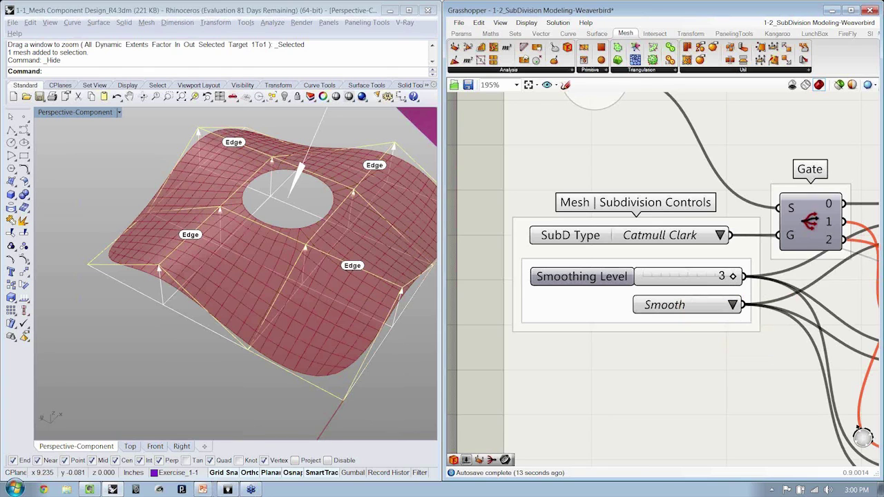
{"action": "right_click_drag", "start_coordinate": [759, 331], "coordinate": [730, 316]}
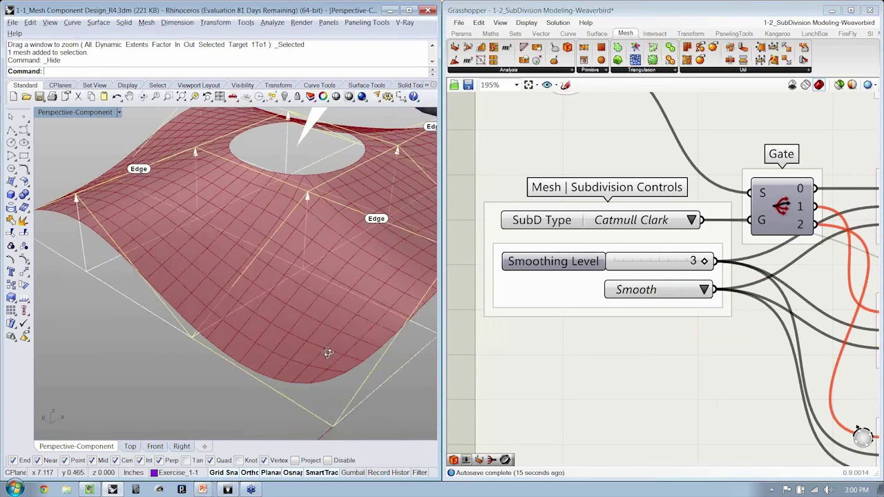
- Switch the mesh edge smoothing option to Fixed and on to Corner Fixed, and inspect the mesh corners and boundary
{"action": "left_click", "coordinate": [704, 290]}
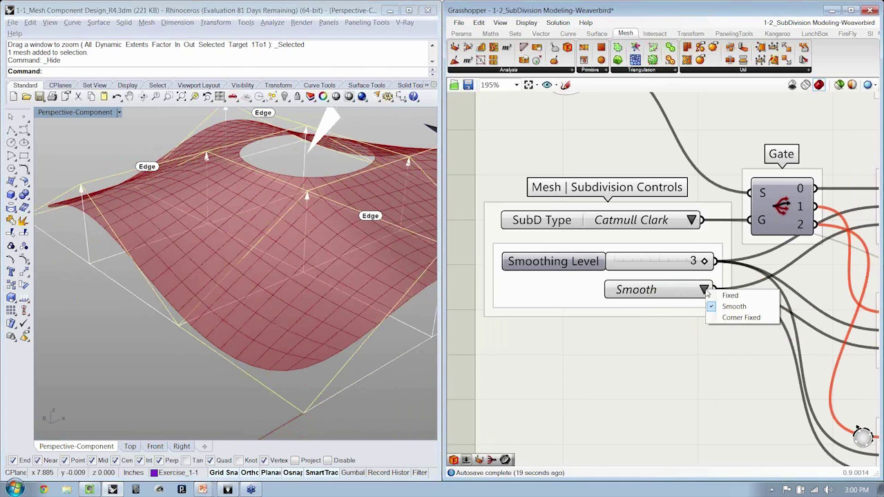
{"action": "left_click", "coordinate": [728, 296]}
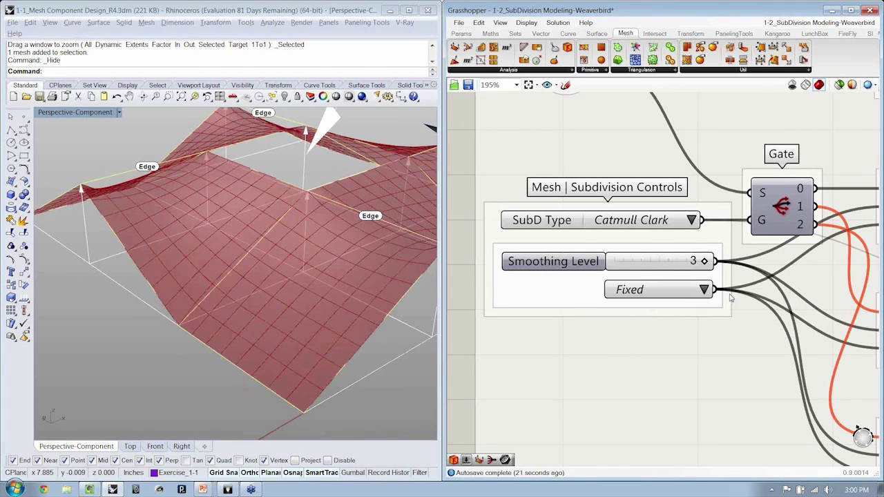
{"action": "left_click", "coordinate": [704, 290]}
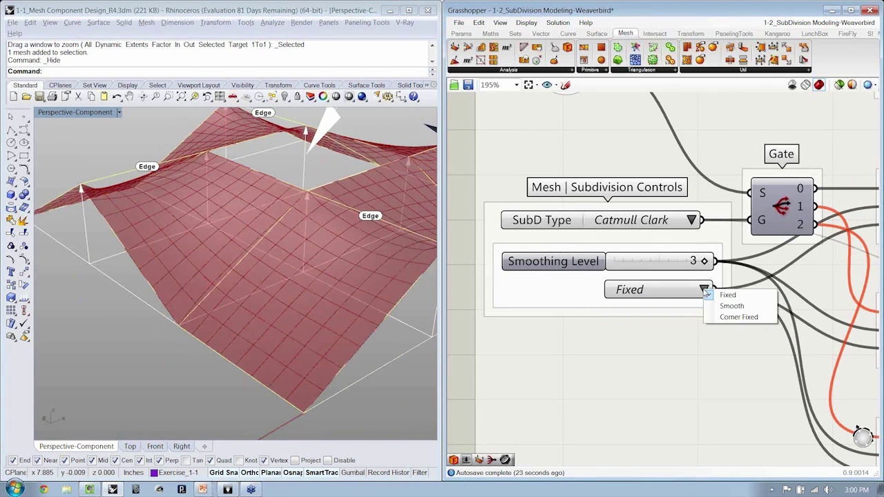
{"action": "left_click", "coordinate": [739, 316]}
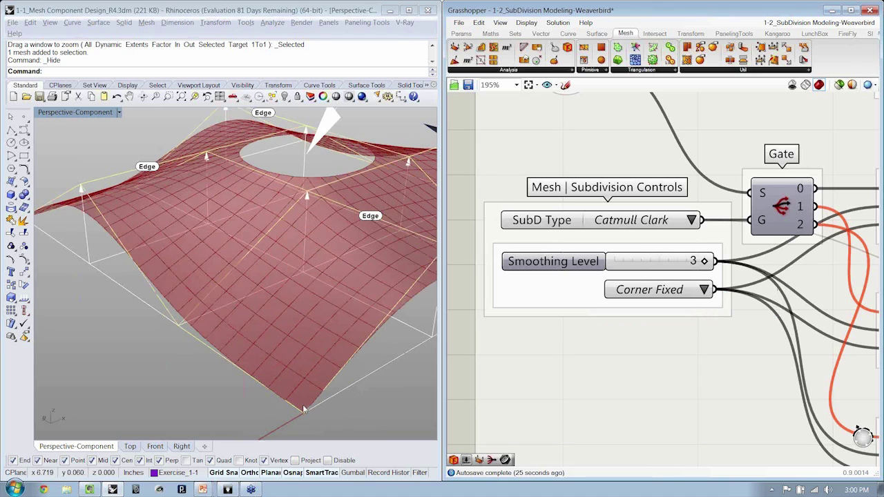
{"action": "right_click_drag", "start_coordinate": [304, 409], "coordinate": [221, 296]}
{"action": "scroll", "coordinate": [184, 301], "scroll_direction": "down", "scroll_amount": 5}
- Set the edge smoothing option to Fixed once more for comparison and return it to Smooth
{"action": "left_click", "coordinate": [704, 291]}
{"action": "left_click", "coordinate": [722, 295]}
{"action": "left_click", "coordinate": [703, 290]}
{"action": "left_click", "coordinate": [718, 307]}
{"action": "scroll", "coordinate": [702, 325], "scroll_direction": "down", "scroll_amount": 6}
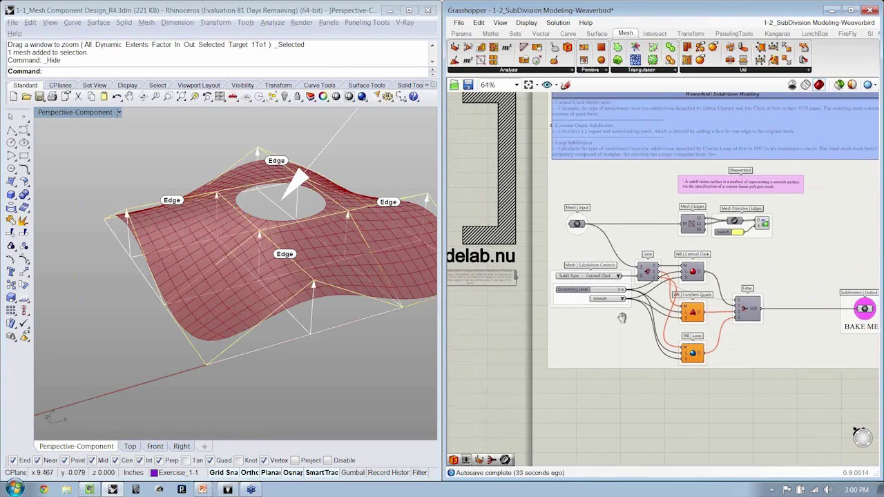